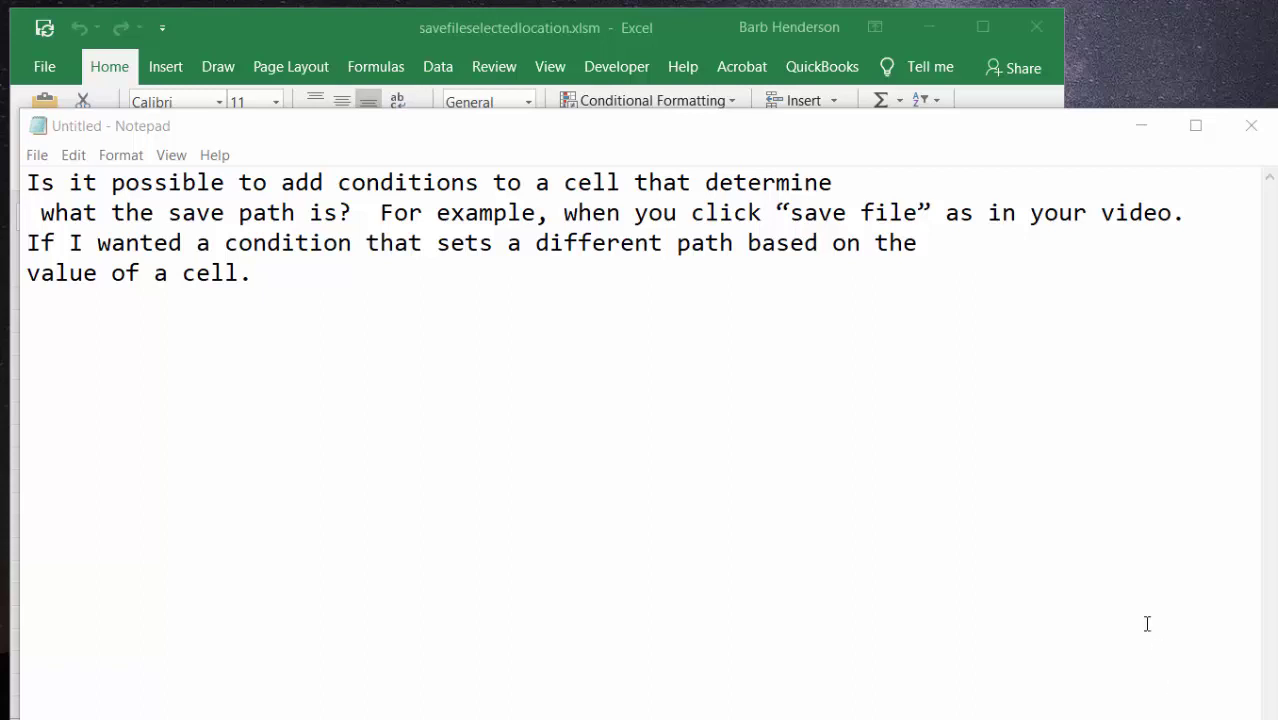
Minimize Notepad to reveal the workbook with Name and Sales Area West.
{"action": "left_click", "coordinate": [1142, 124]}
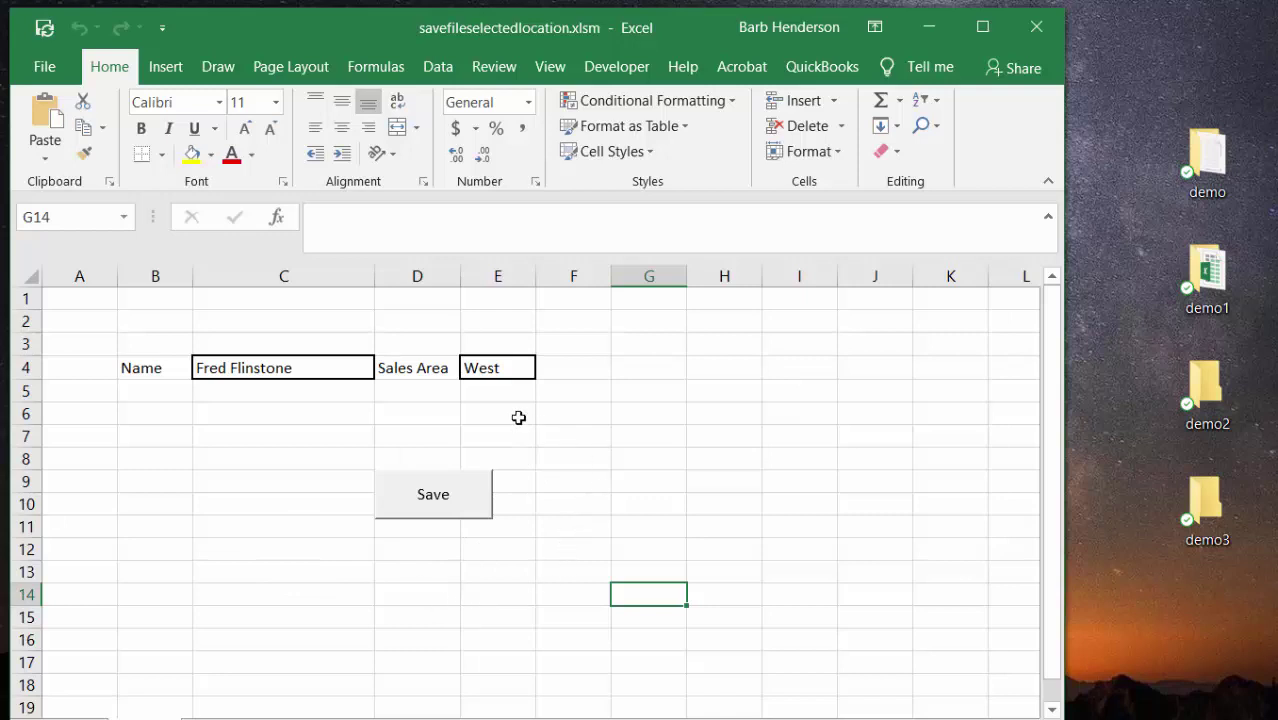
{"action": "left_click", "coordinate": [514, 372]}
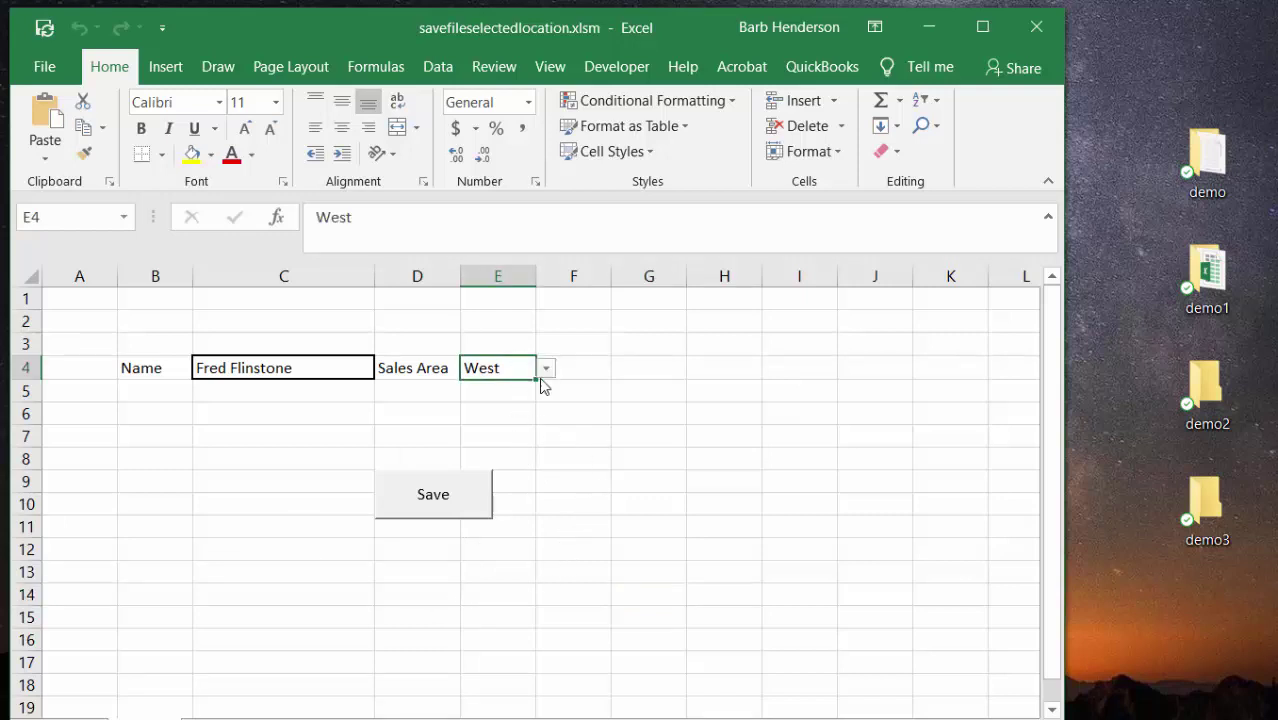
{"action": "left_click", "coordinate": [548, 369]}
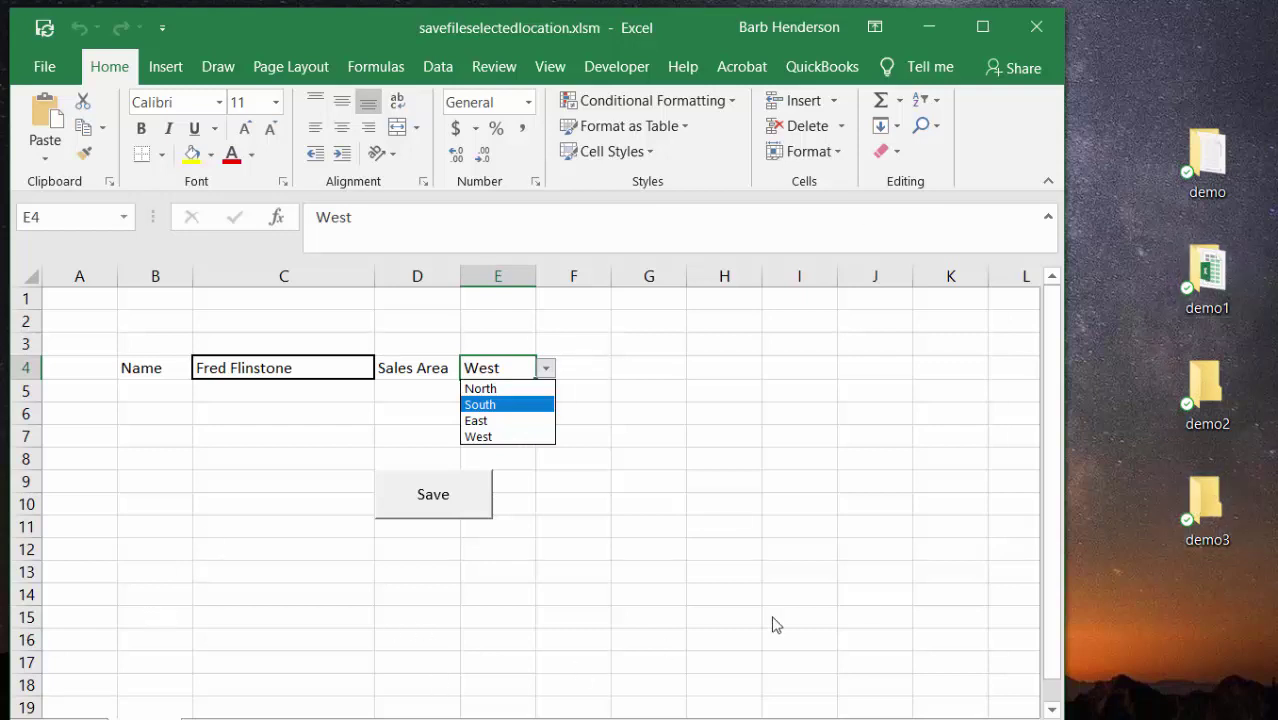
{"action": "key", "text": "Escape"}
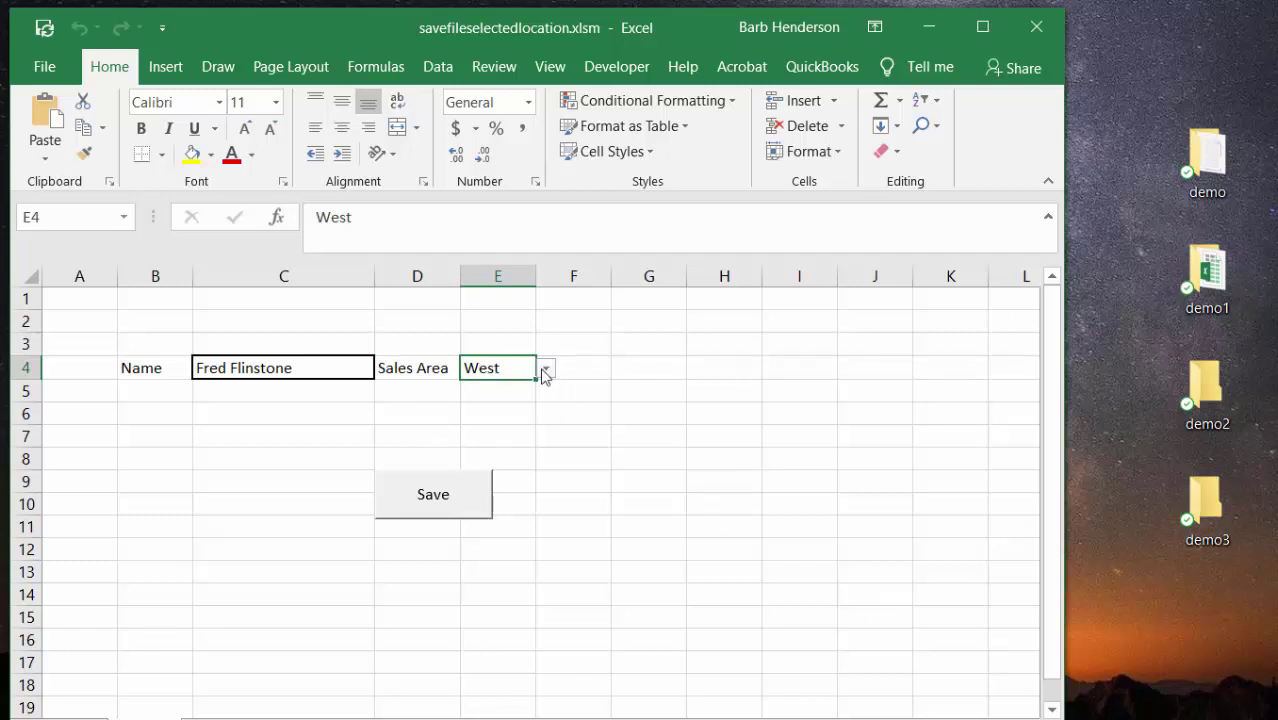
Clear Sales Area E4, run Save, and dismiss the 'Please Select Sales Area' warning.
{"action": "key", "text": "Delete"}
{"action": "left_click", "coordinate": [425, 498]}
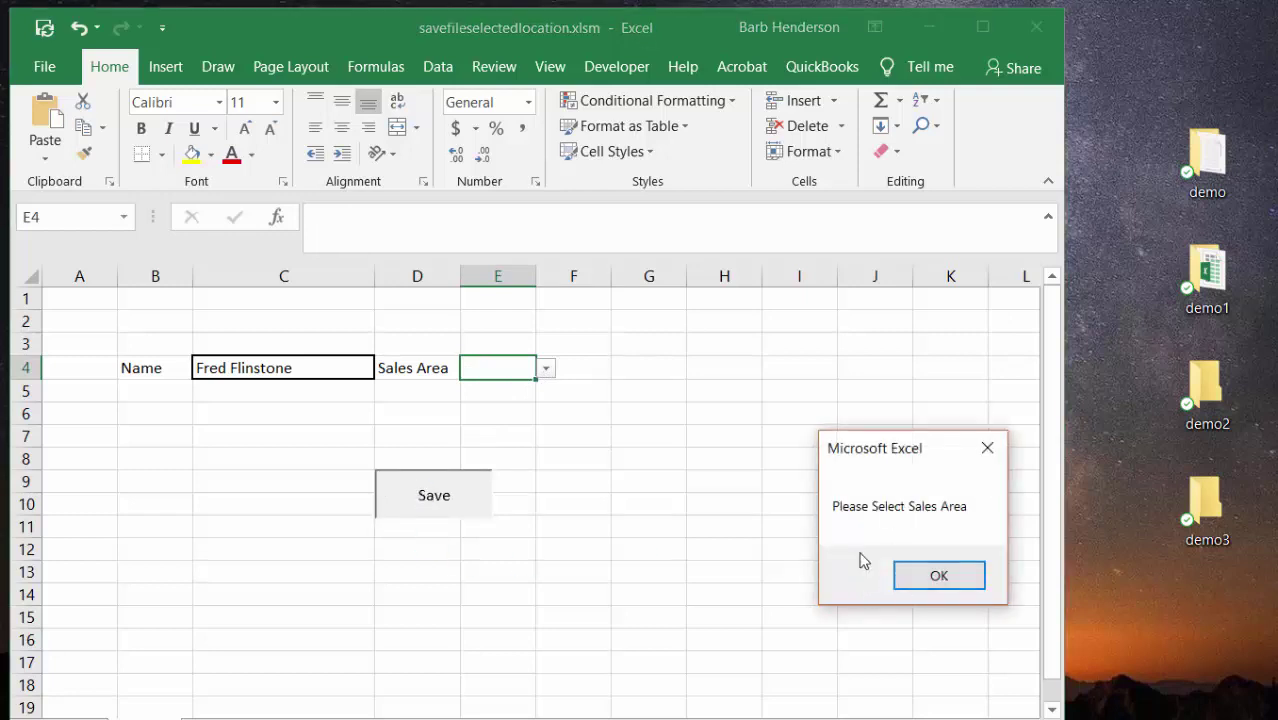
{"action": "left_click", "coordinate": [939, 577]}
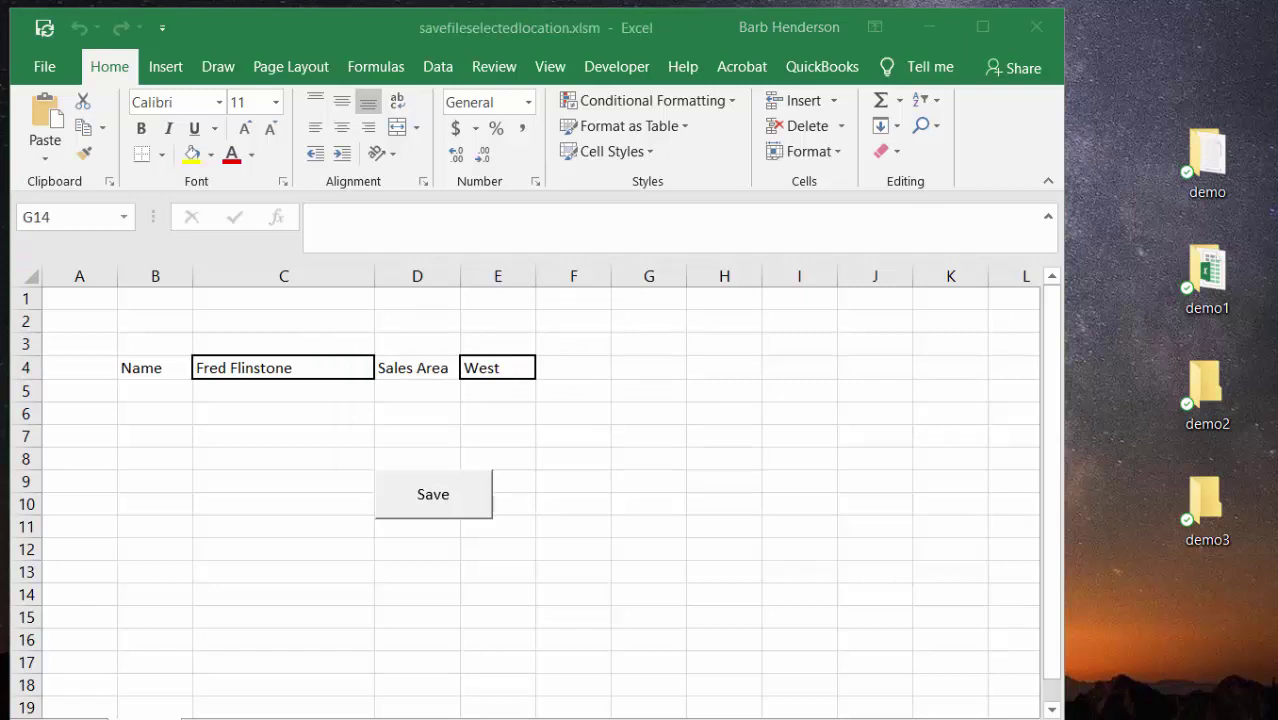
Choose East in the E4 dropdown and run the Save button macro.
{"action": "left_click", "coordinate": [520, 369]}
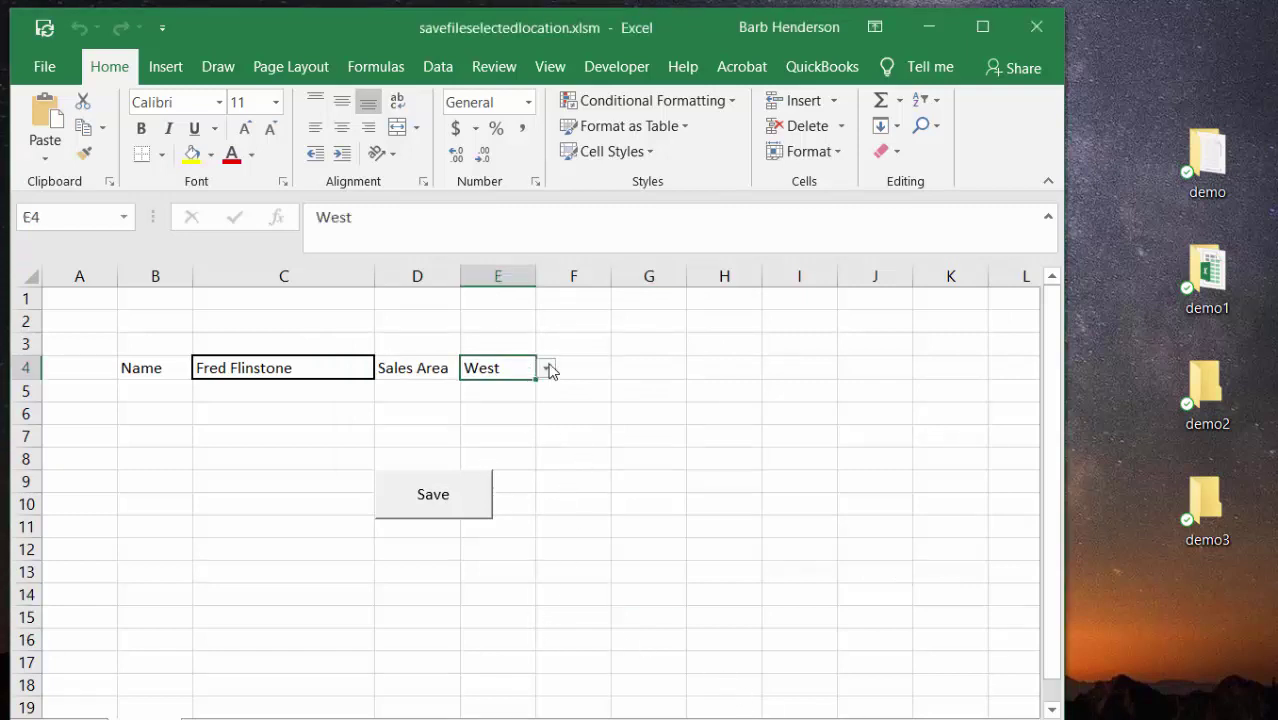
{"action": "left_click", "coordinate": [548, 369]}
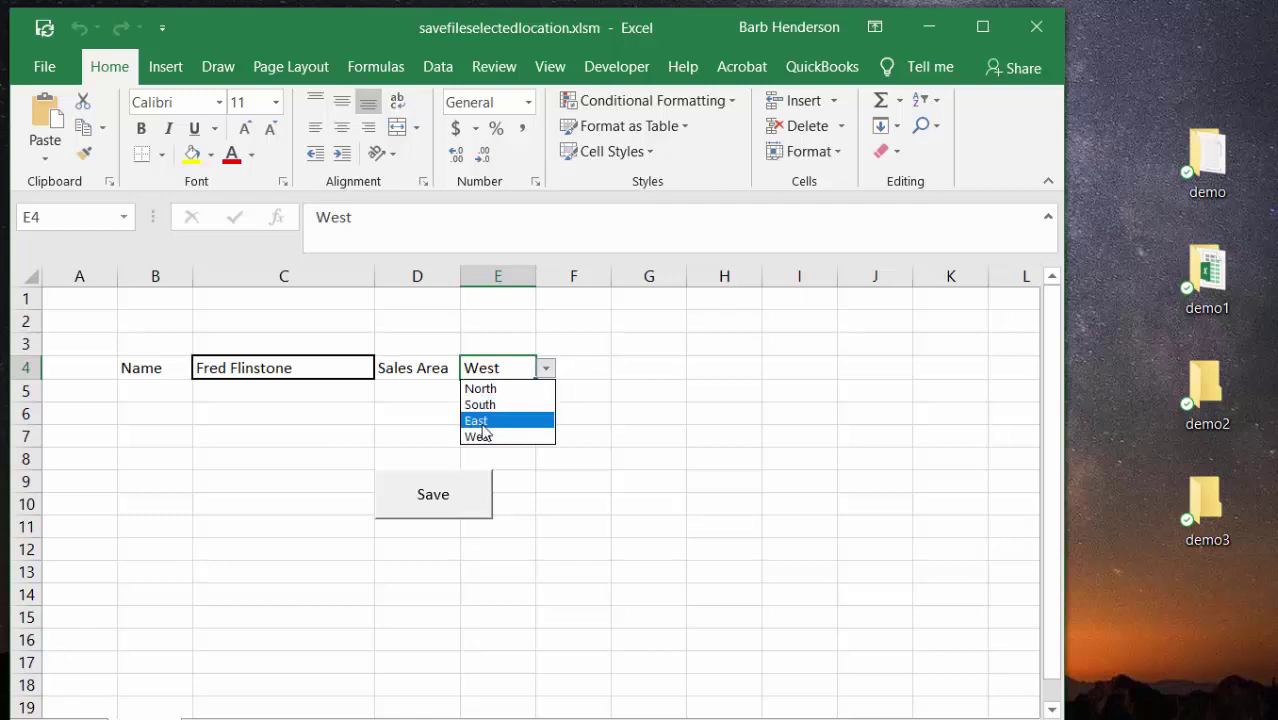
{"action": "left_click", "coordinate": [483, 422]}
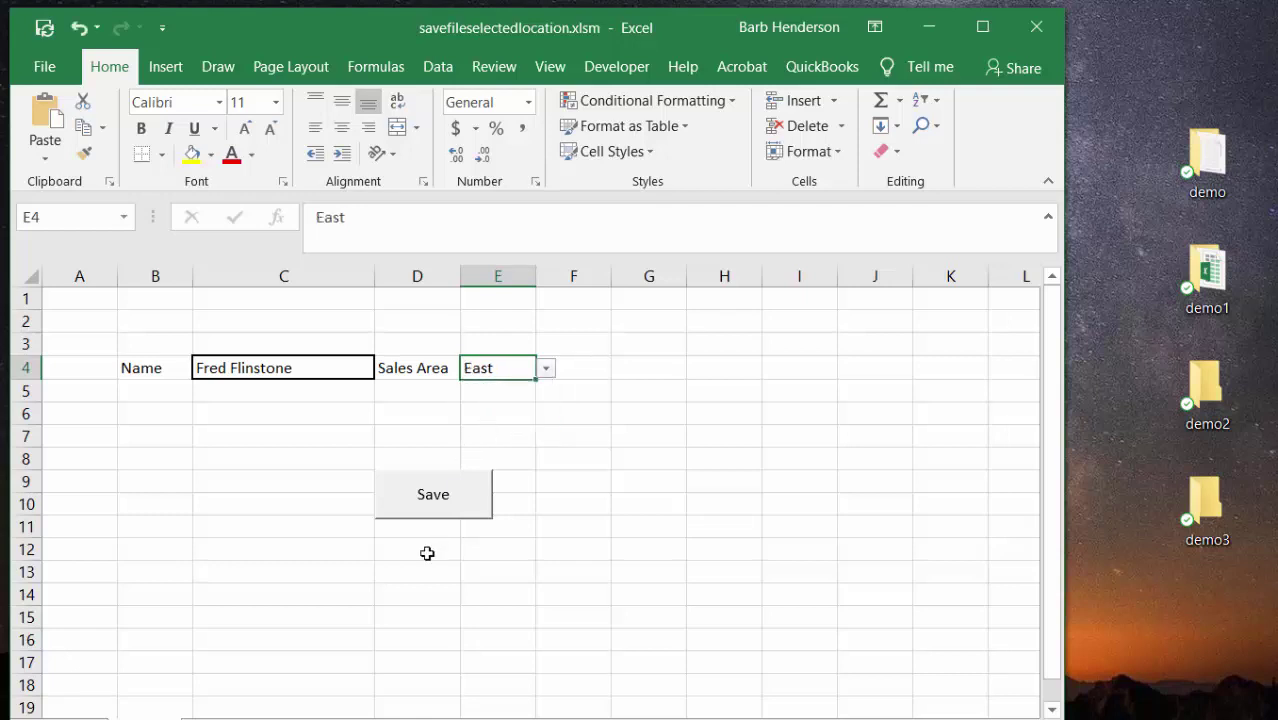
{"action": "left_click", "coordinate": [428, 497]}
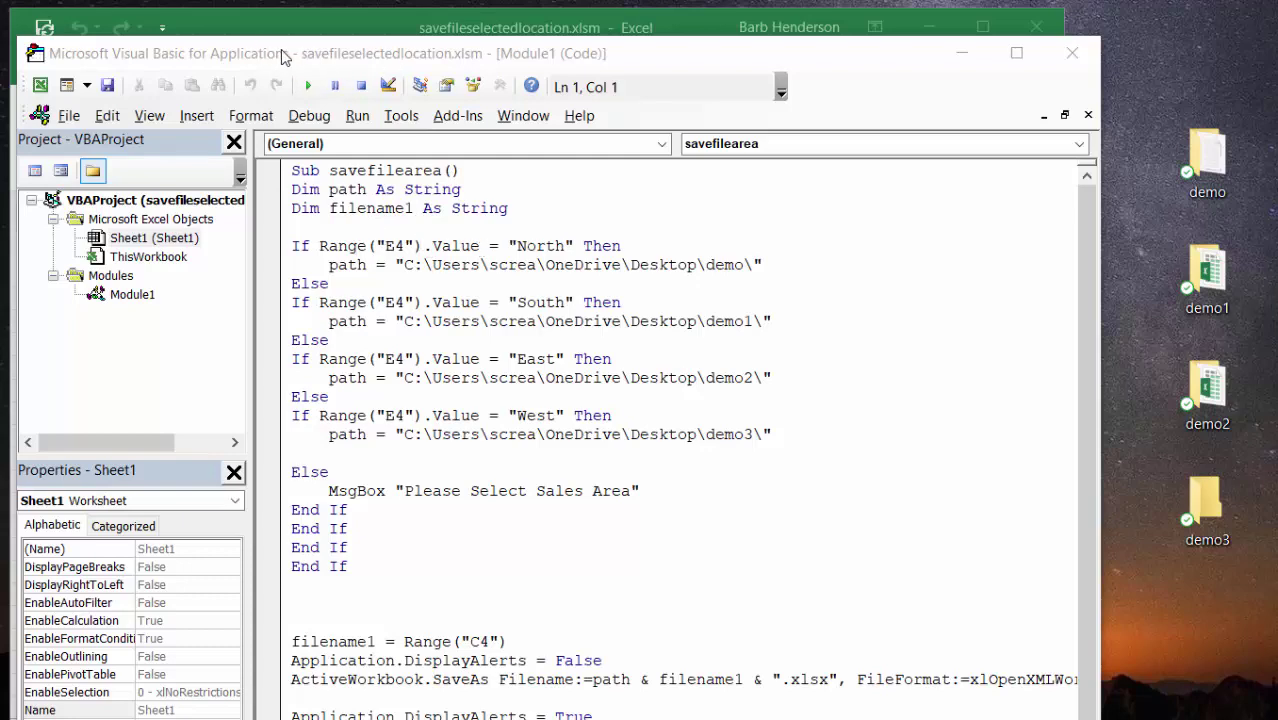
Move the VBA editor aside and click into the savefilearea code after an End If.
{"action": "mouse_move", "coordinate": [282, 55]}
{"action": "left_mouse_down"}
{"action": "mouse_move", "coordinate": [873, 72]}
{"action": "mouse_move", "coordinate": [867, 57]}
{"action": "mouse_move", "coordinate": [264, 64]}
{"action": "left_mouse_up"}
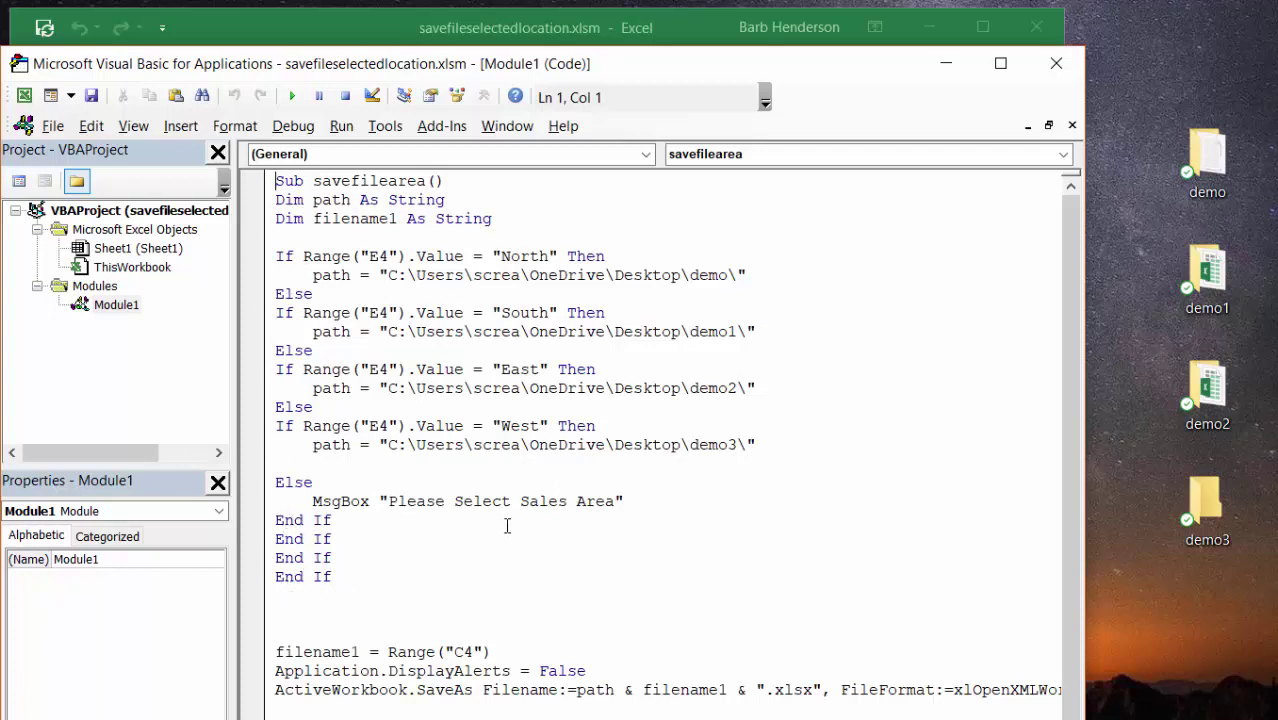
{"action": "left_click", "coordinate": [567, 556]}
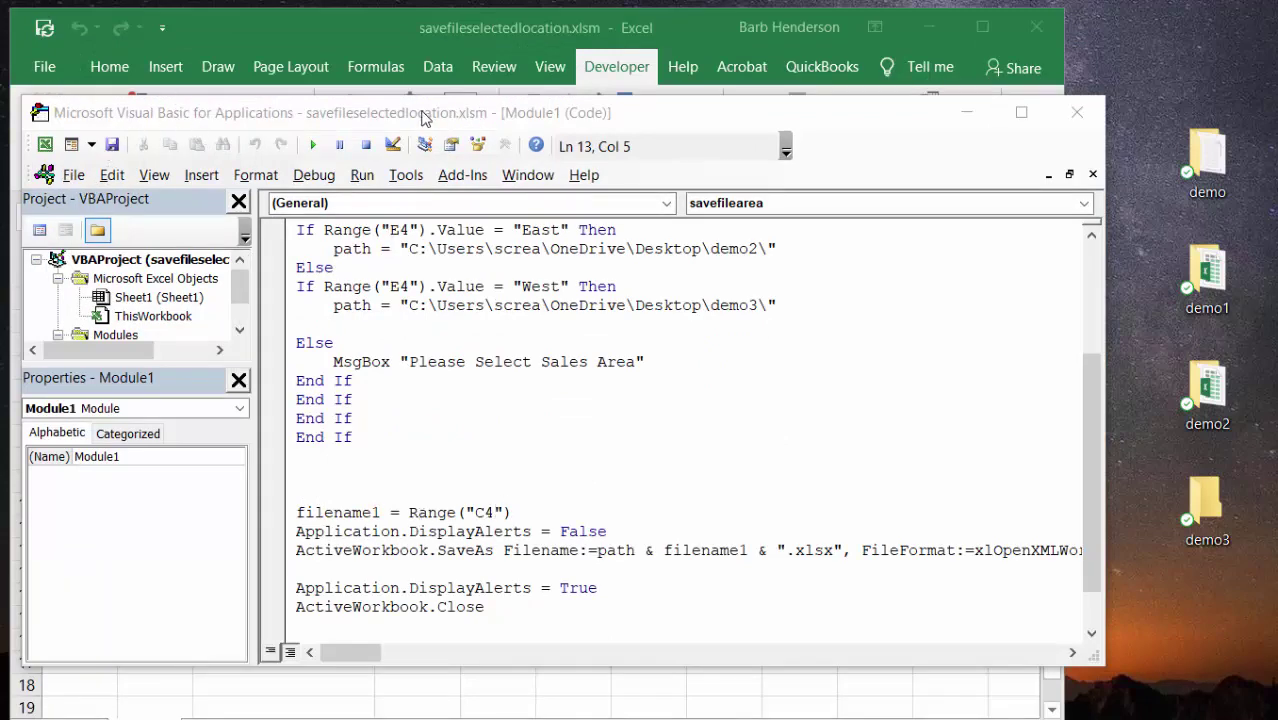
{"action": "mouse_move", "coordinate": [425, 115]}
{"action": "left_mouse_down"}
{"action": "mouse_move", "coordinate": [670, 170]}
{"action": "mouse_move", "coordinate": [363, 103]}
{"action": "left_mouse_up"}
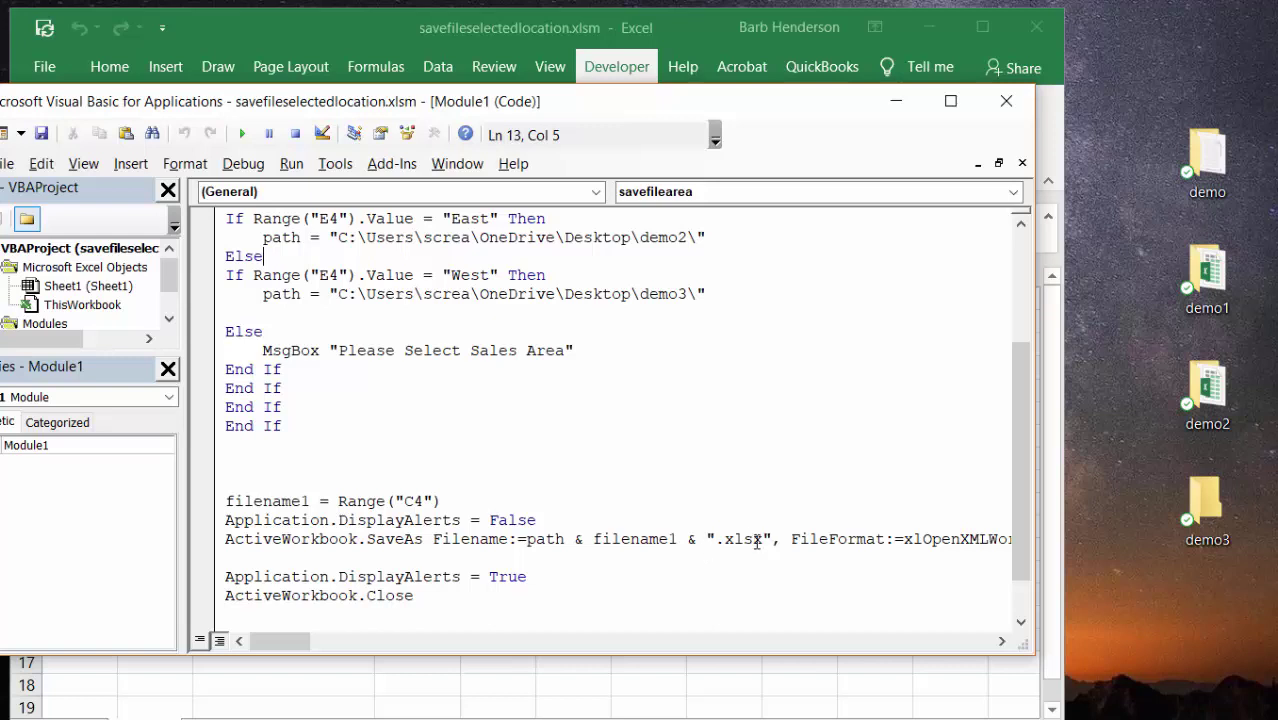
{"action": "left_click", "coordinate": [1003, 641]}
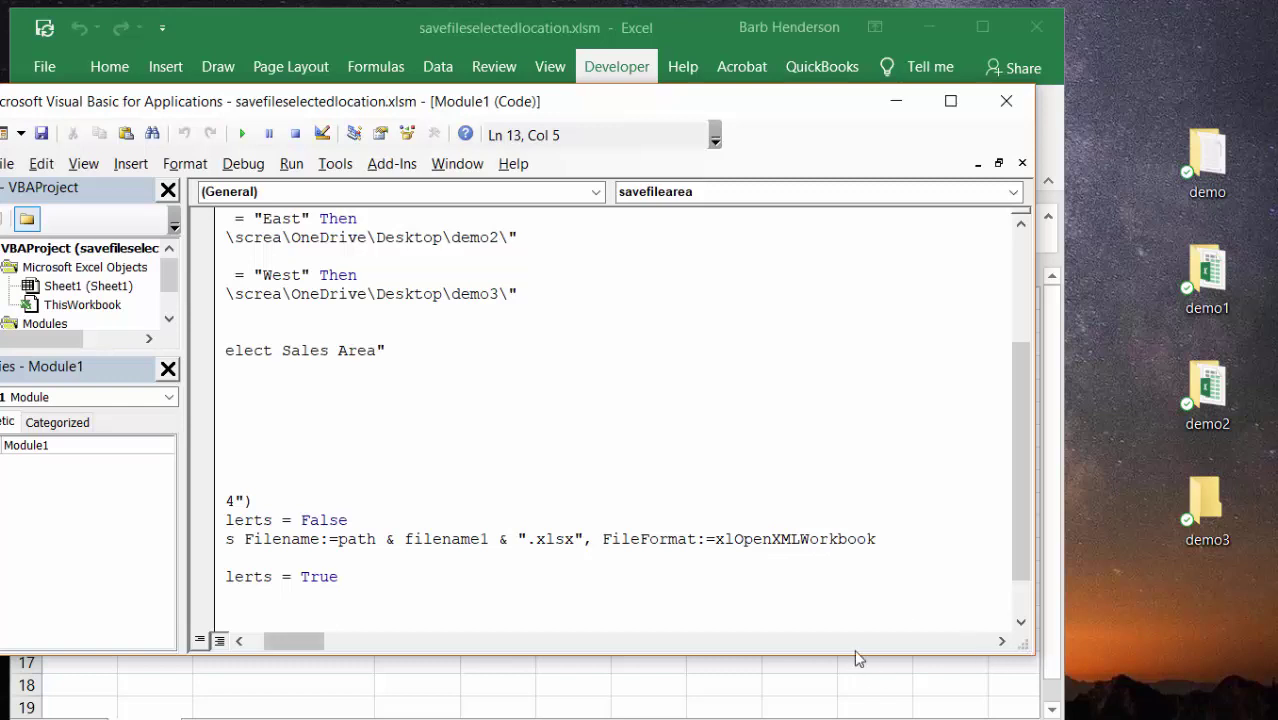
{"action": "left_click_drag", "start_coordinate": [312, 651], "coordinate": [298, 651]}
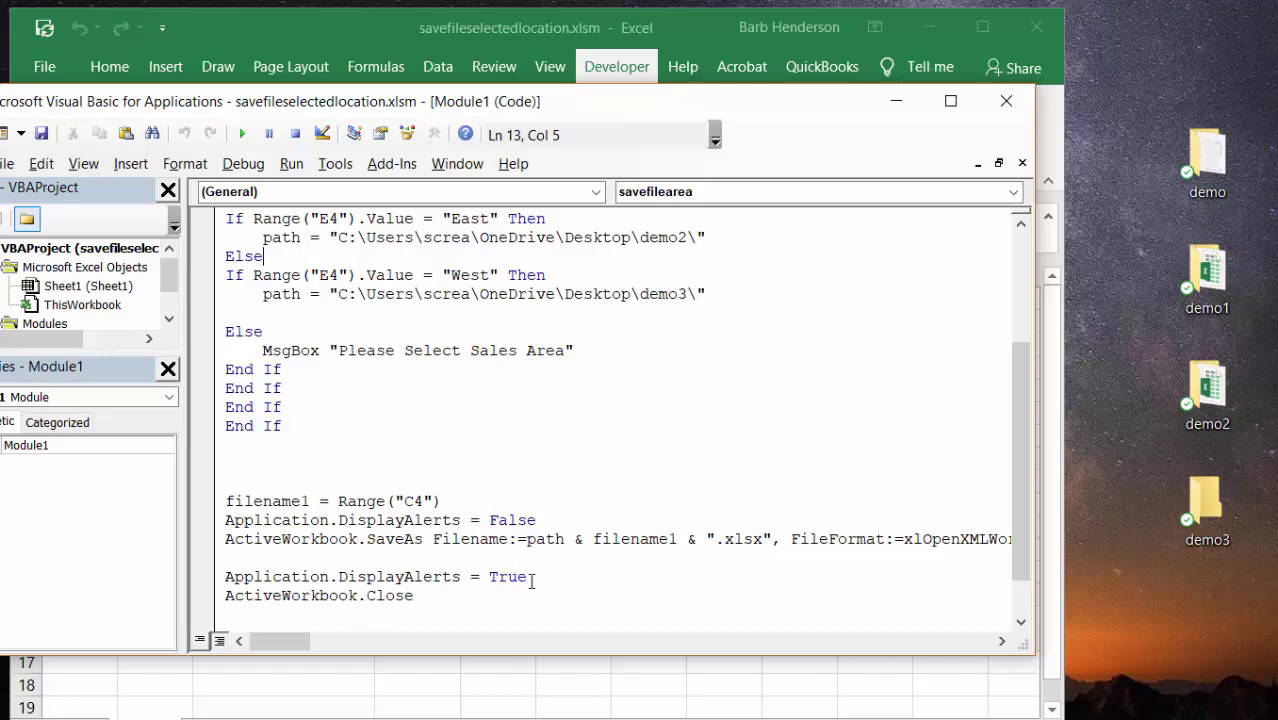
{"action": "scroll", "coordinate": [530, 574], "scroll_direction": "down", "scroll_amount": 1}
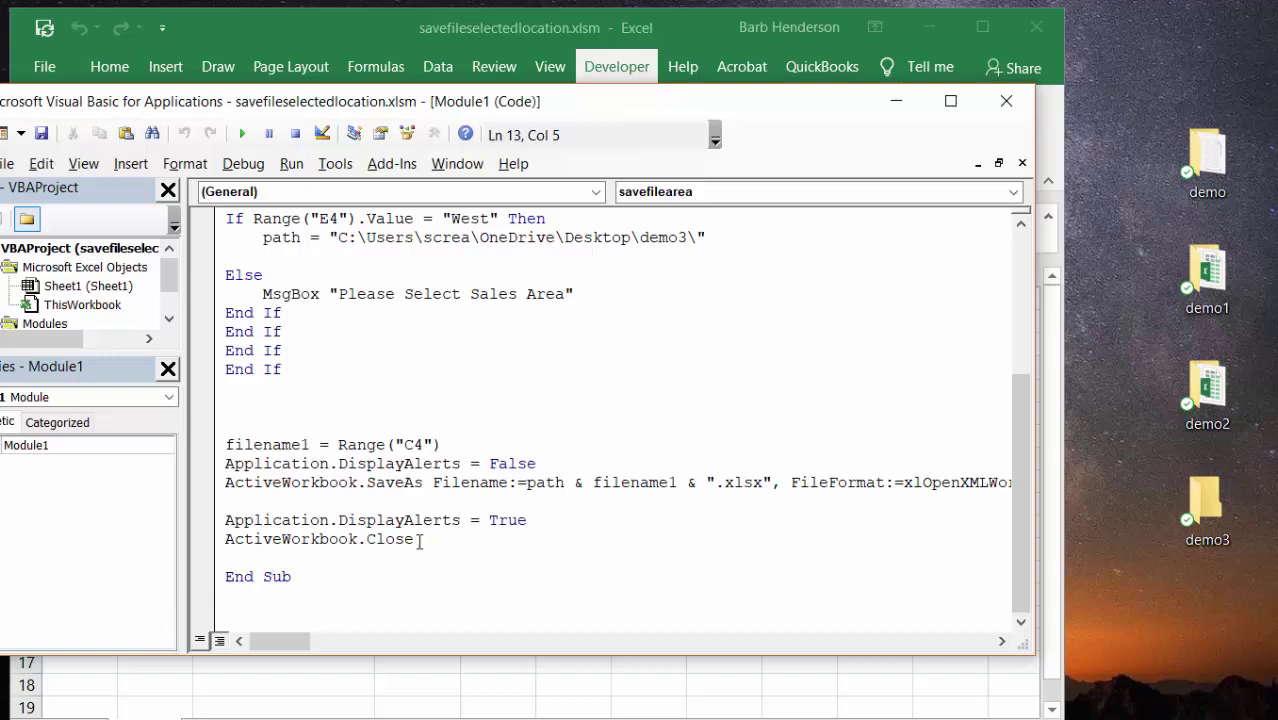
{"action": "scroll", "coordinate": [368, 544], "scroll_direction": "up", "scroll_amount": 1}
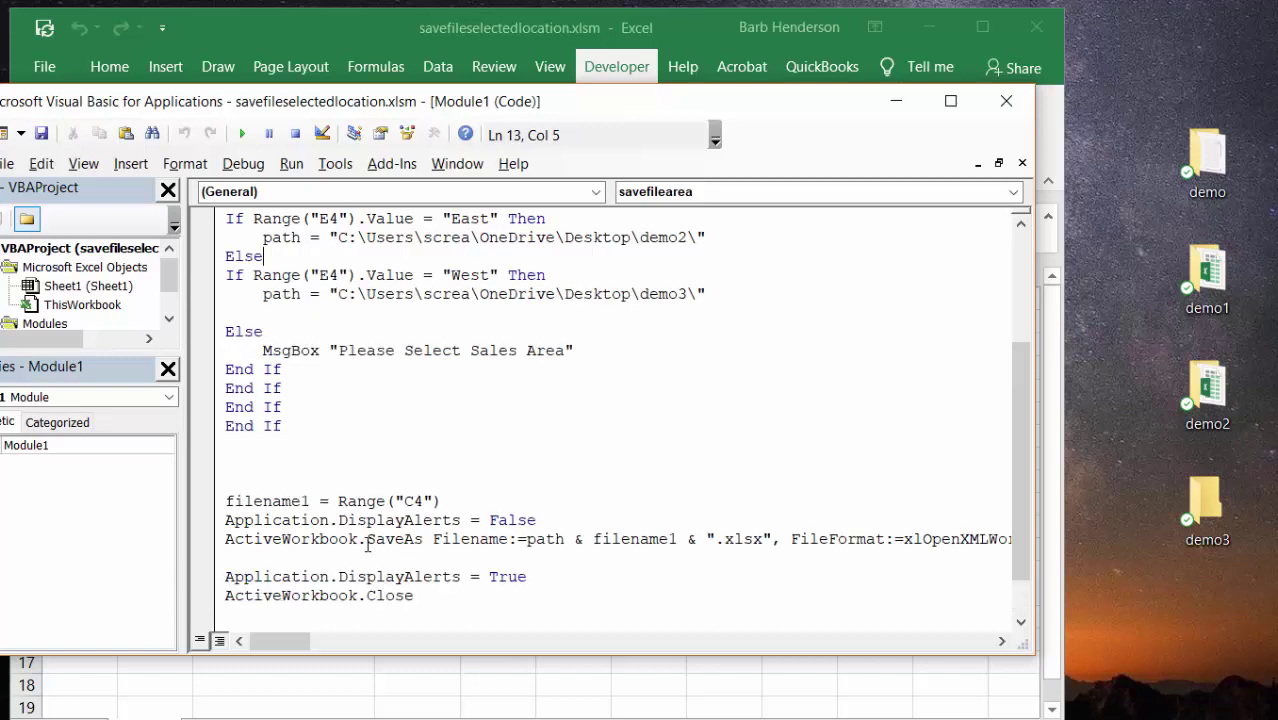
{"action": "scroll", "coordinate": [368, 544], "scroll_direction": "up", "scroll_amount": 2}
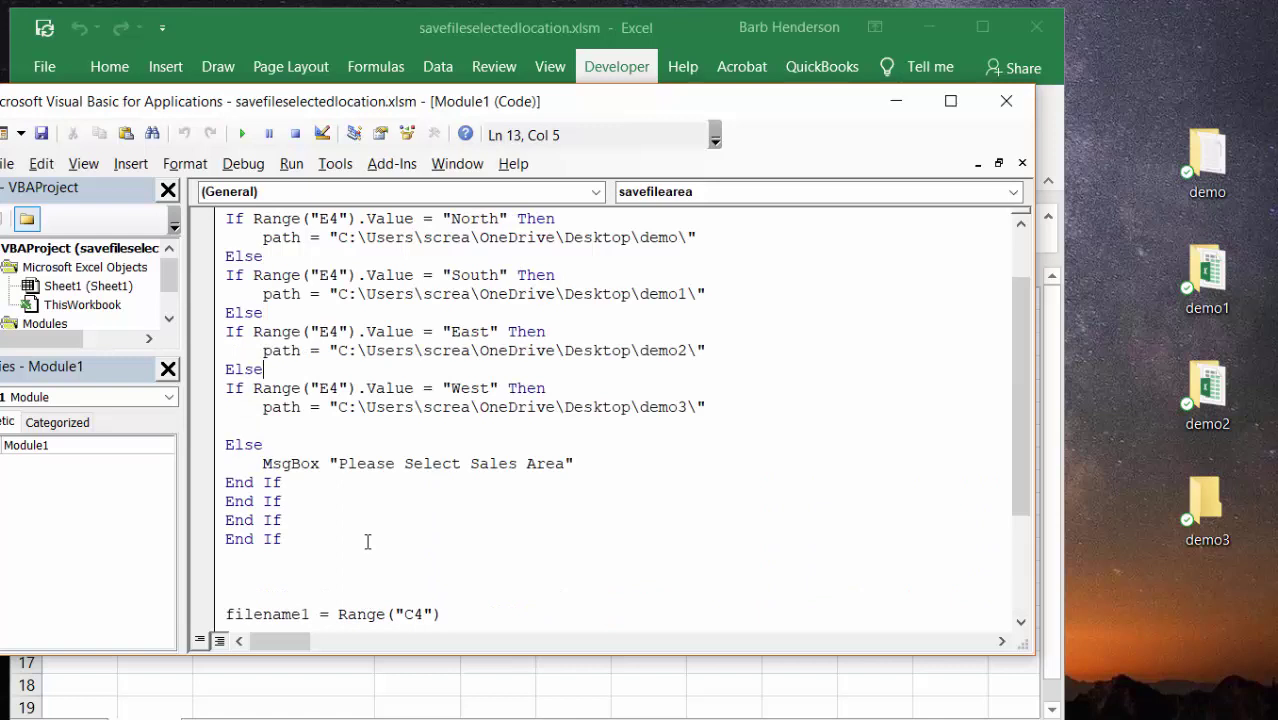